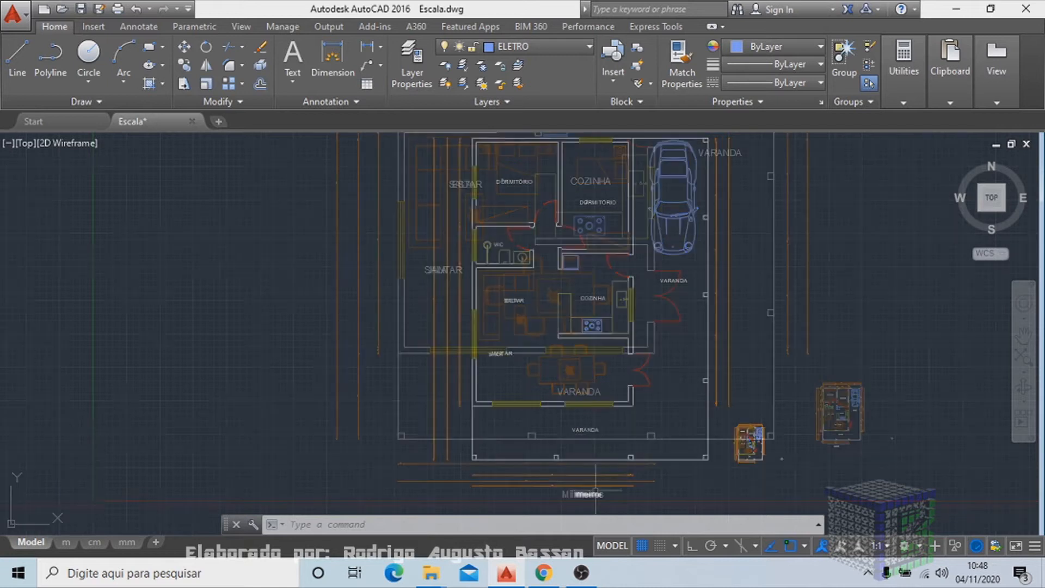
Examine the dimension lines and the columns along the lower edge of the floor plan labelled Milímetros
scroll(599, 483, down, 2)
scroll(599, 484, up, 2)
scroll(598, 490, up, 2)
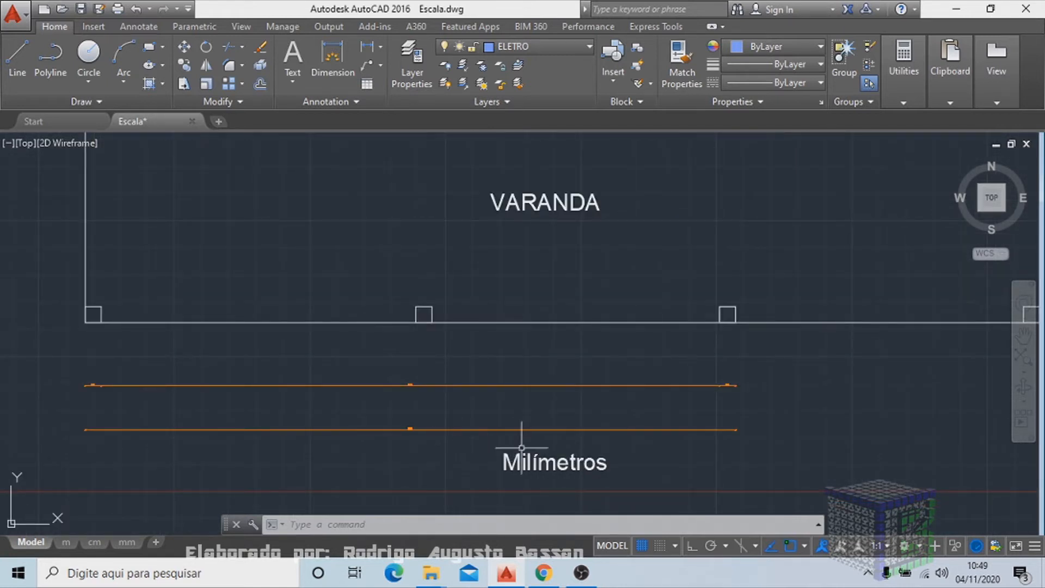
scroll(579, 402, down, 4)
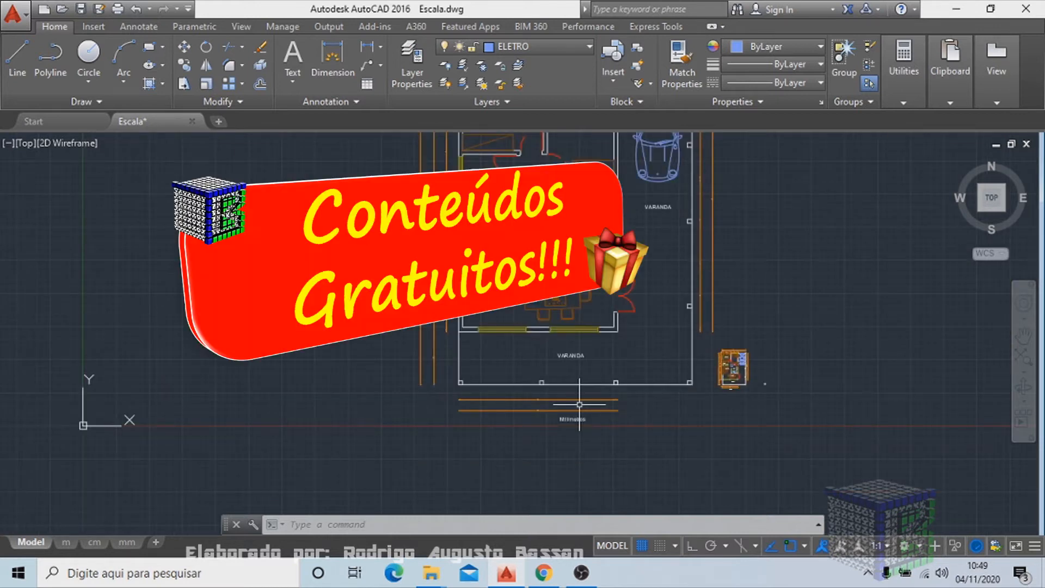
scroll(544, 427, up, 2)
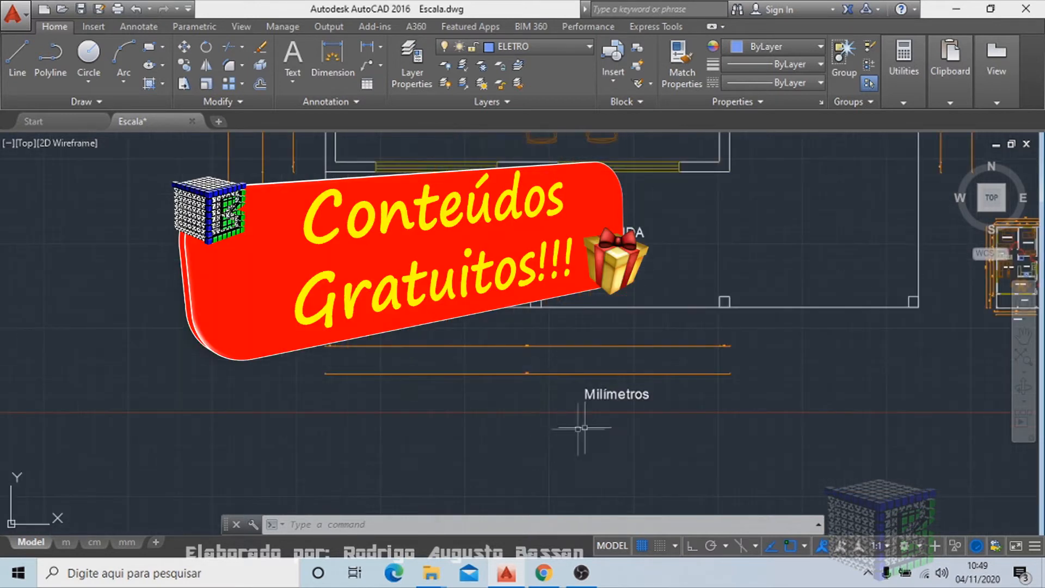
scroll(708, 354, up, 4)
scroll(793, 224, up, 4)
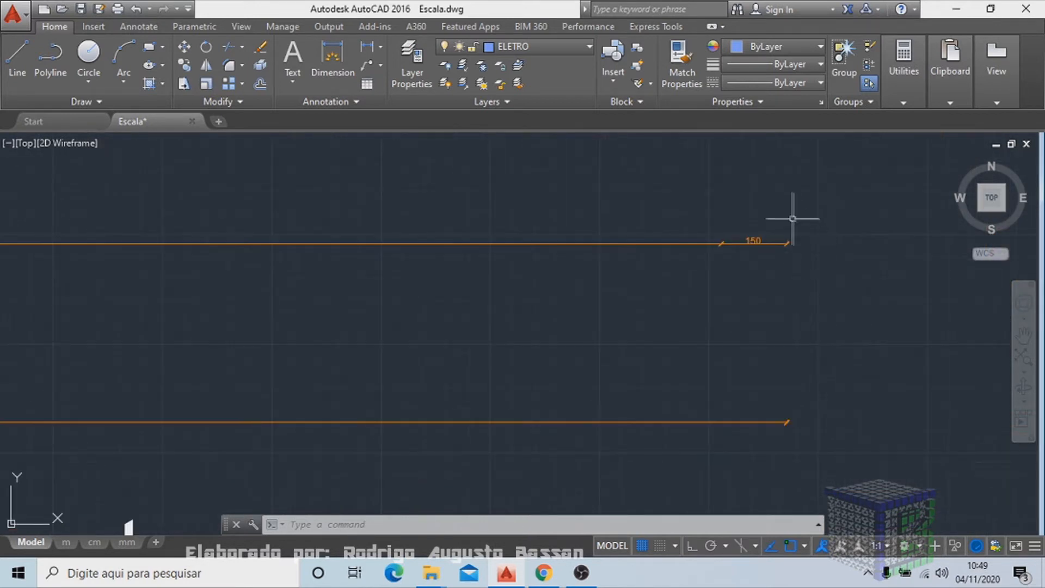
scroll(692, 260, down, 7)
scroll(692, 260, up, 4)
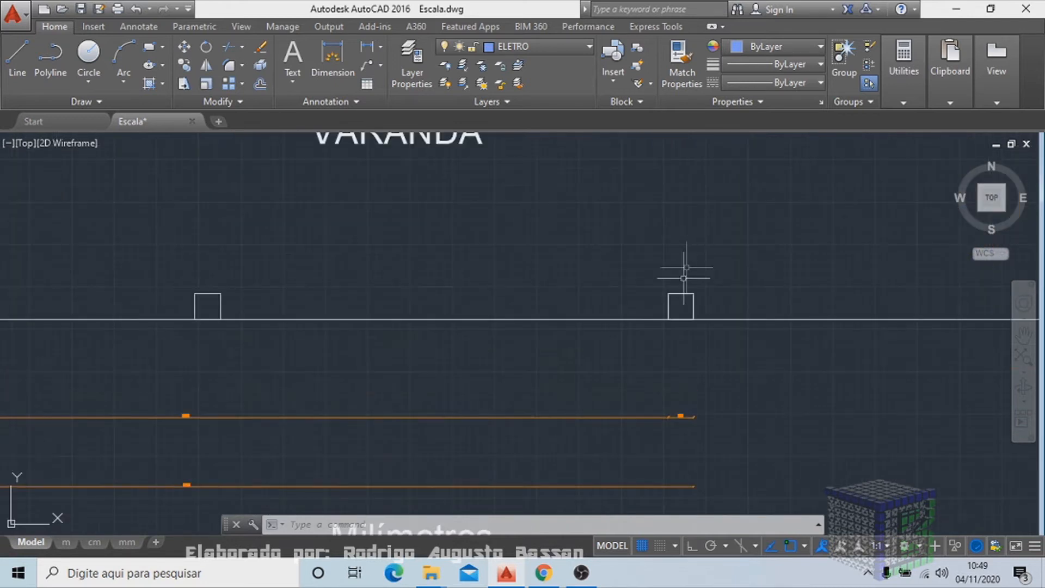
Examine the dimensions along the lower veranda of the floor plan labelled Centímetros
scroll(679, 305, down, 8)
scroll(784, 381, up, 10)
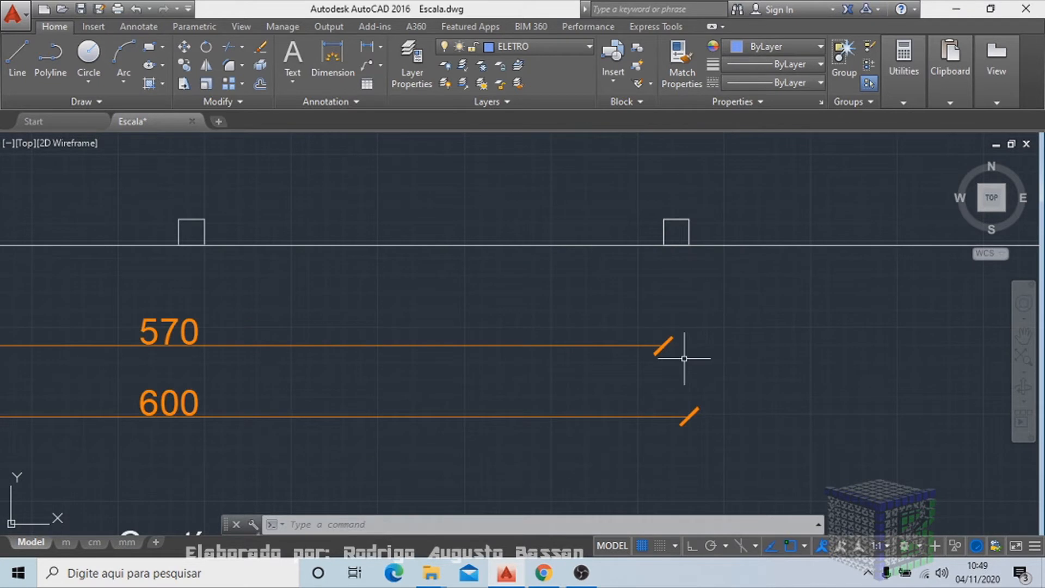
scroll(688, 352, down, 4)
scroll(413, 335, up, 6)
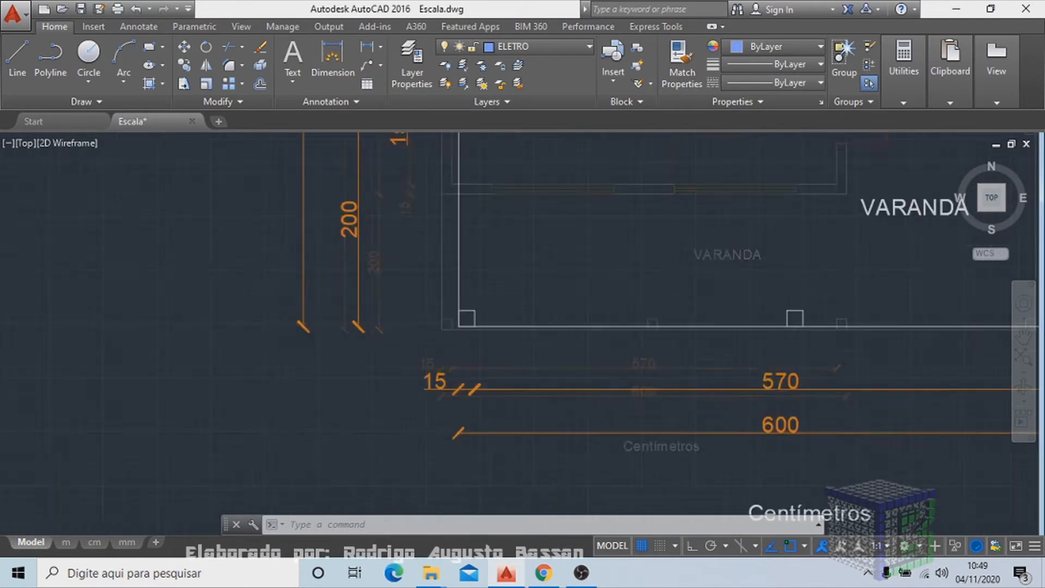
scroll(484, 381, down, 6)
scroll(700, 408, down, 6)
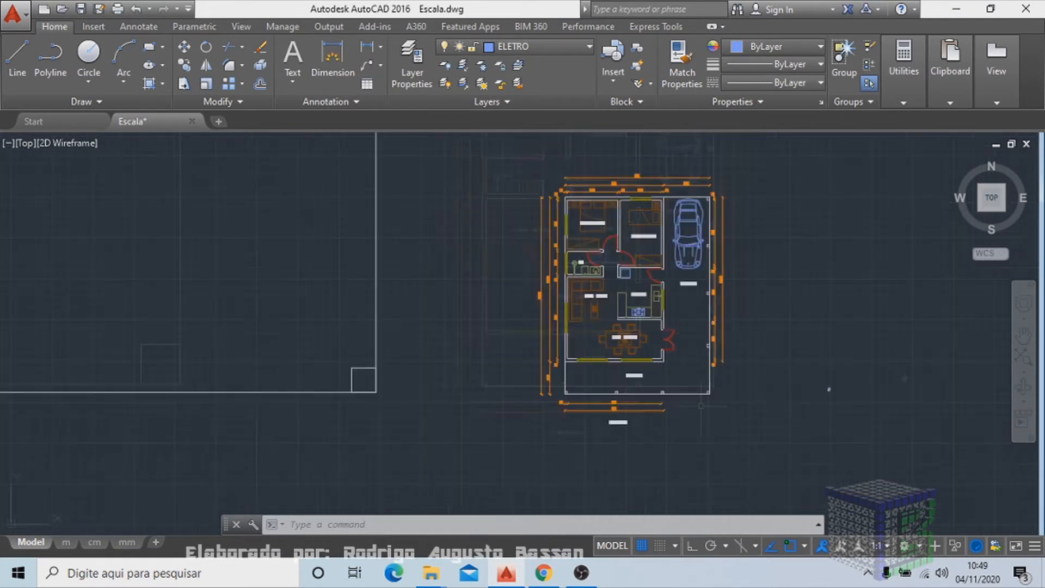
scroll(782, 408, up, 4)
scroll(797, 371, down, 8)
Examine the dimensions of the floor plan labelled Metros and compare its size with the other plans
scroll(773, 392, up, 14)
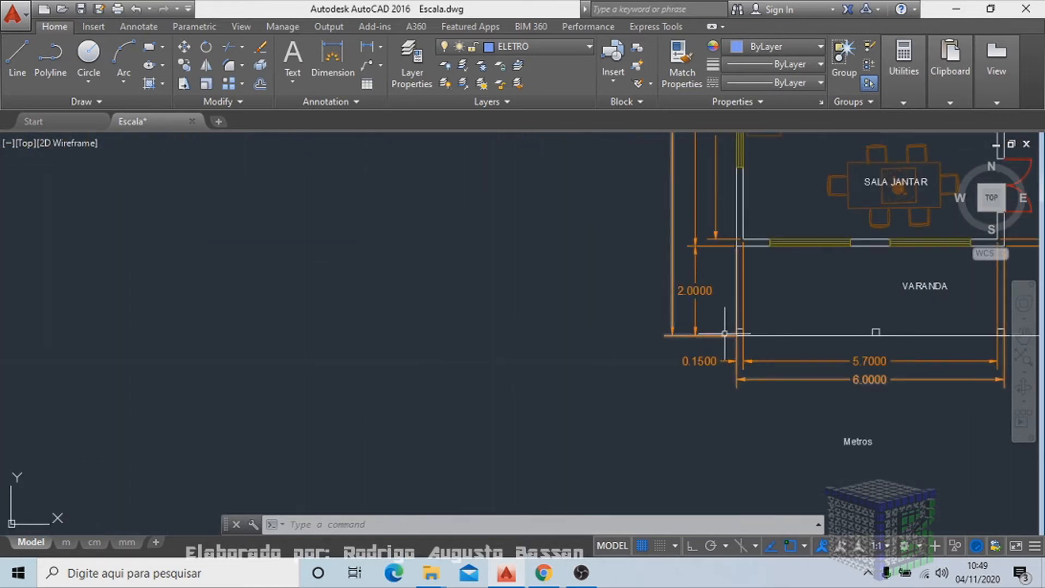
scroll(746, 356, down, 6)
scroll(745, 357, down, 6)
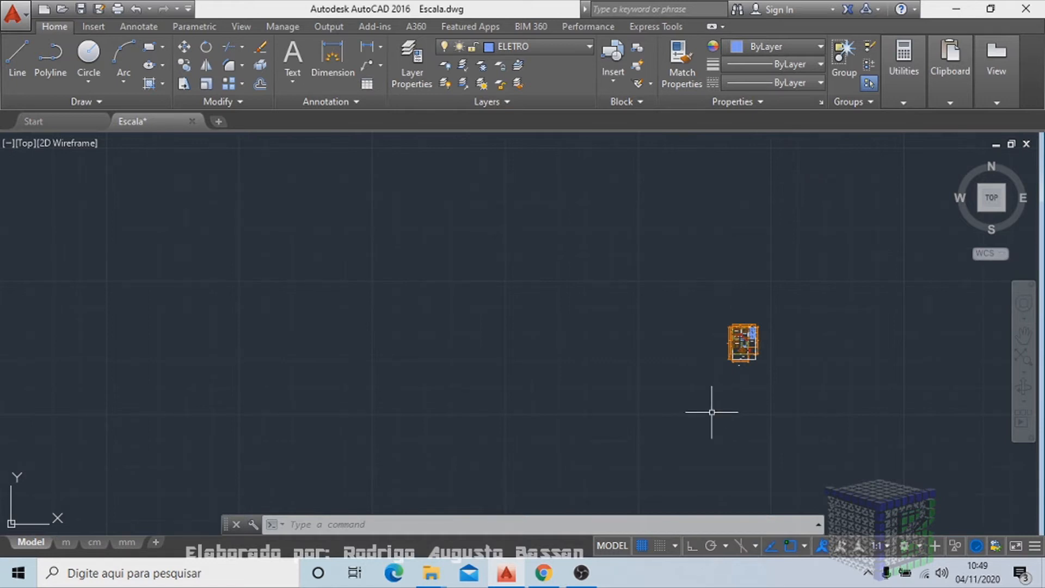
scroll(742, 385, up, 12)
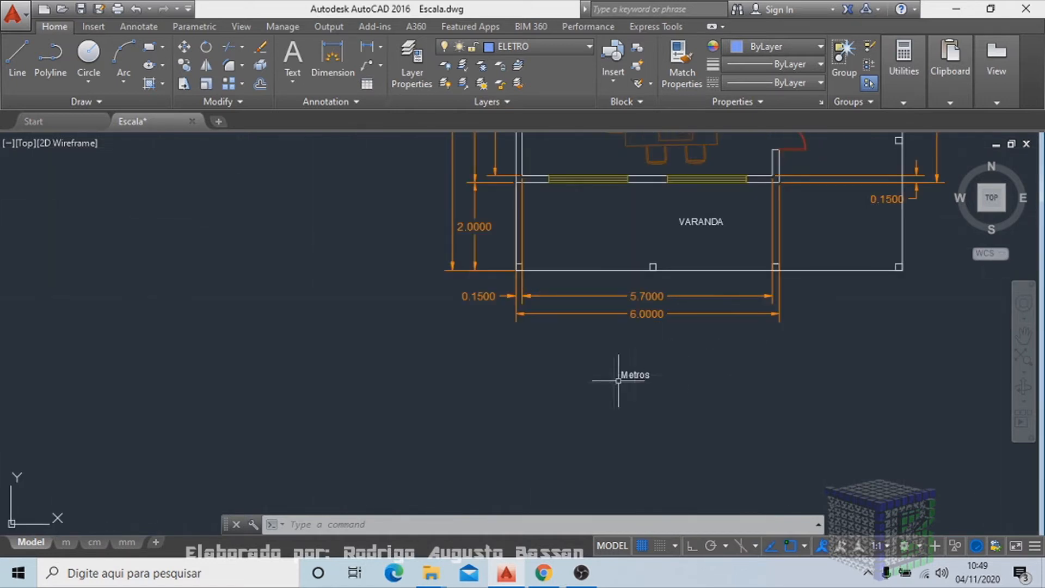
scroll(604, 400, down, 8)
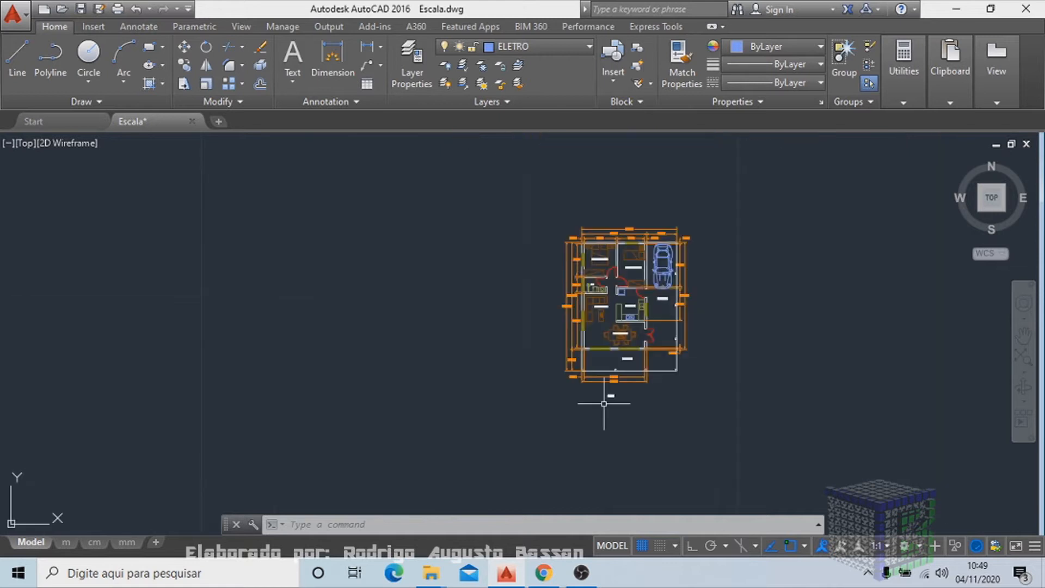
scroll(606, 345, up, 6)
scroll(602, 385, down, 10)
scroll(576, 390, up, 5)
scroll(575, 390, up, 5)
scroll(534, 370, down, 3)
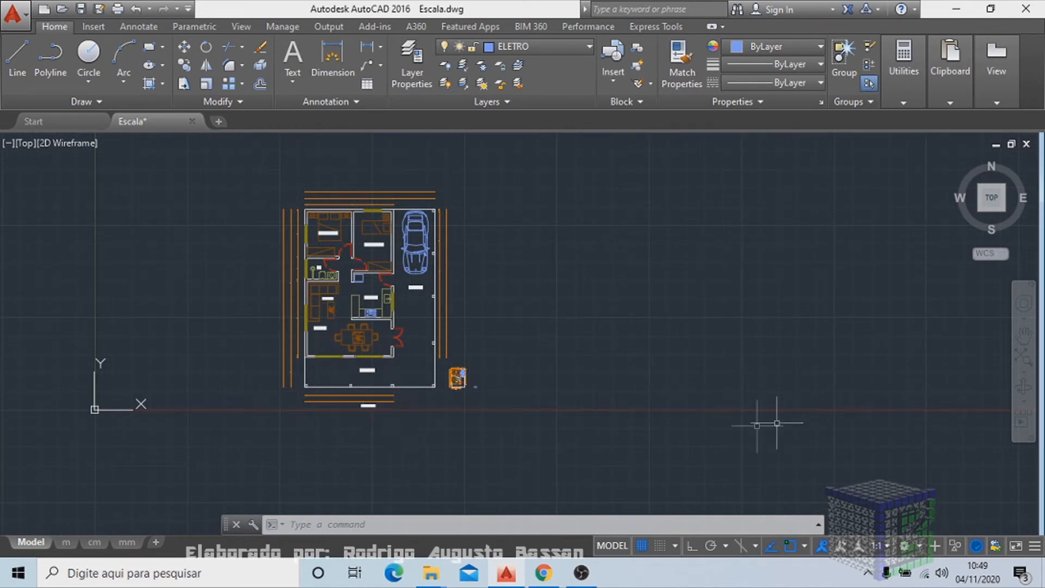
scroll(328, 416, up, 2)
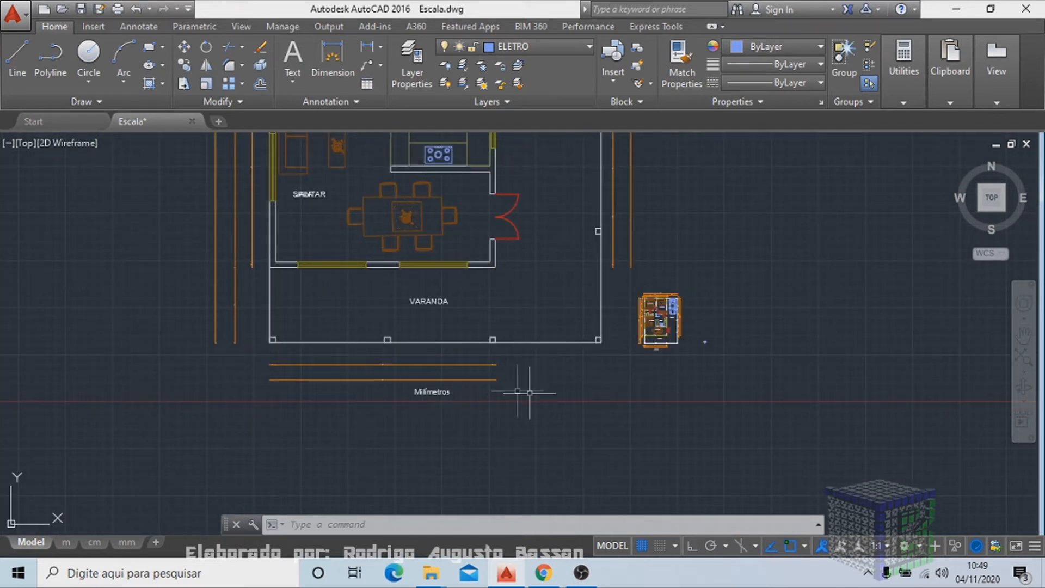
Add a custom drawing scale named 1:75 mm with 1 paper unit equal to 75 drawing units
click(887, 546)
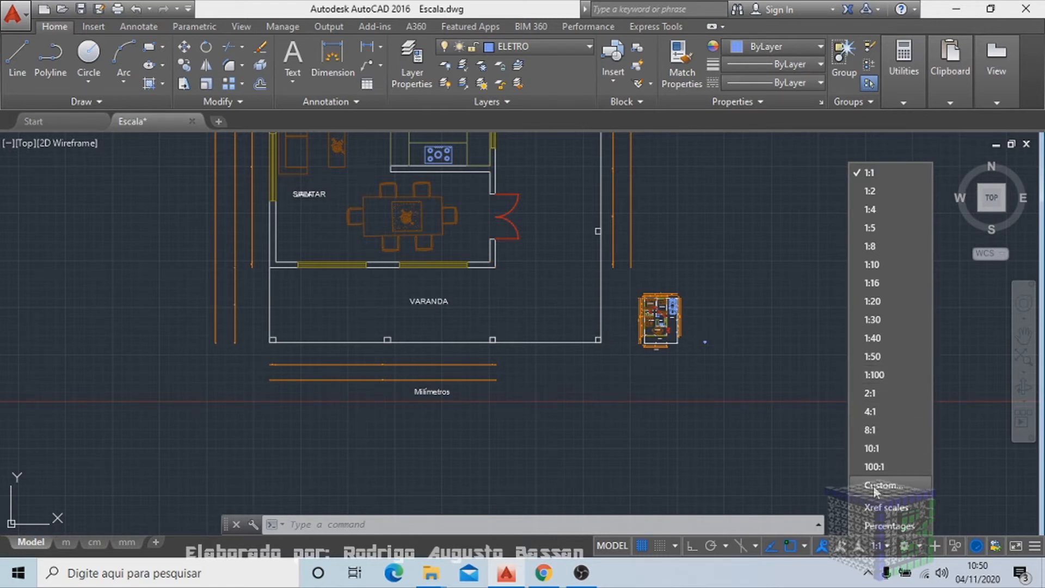
click(888, 486)
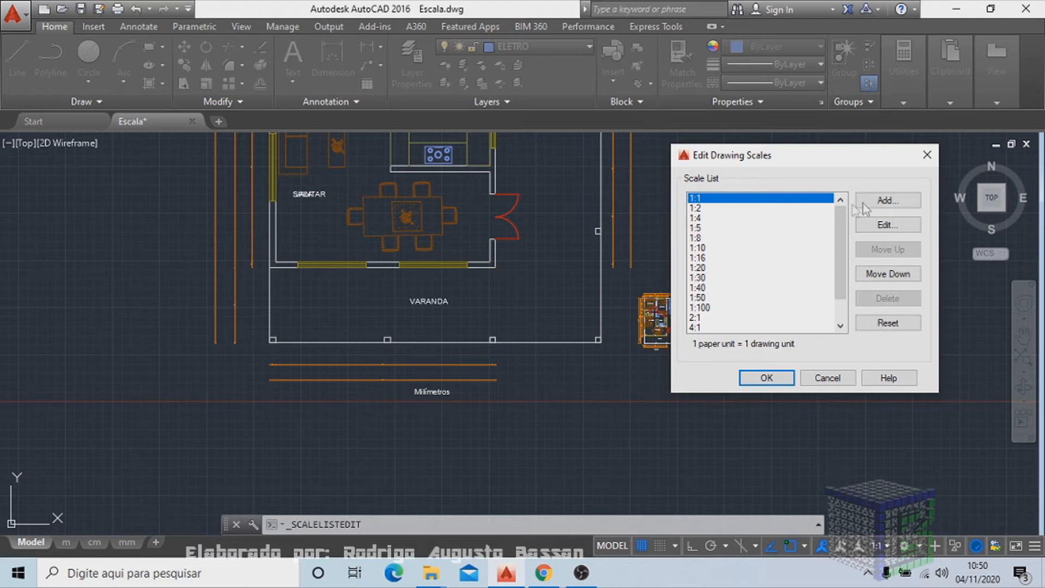
click(908, 210)
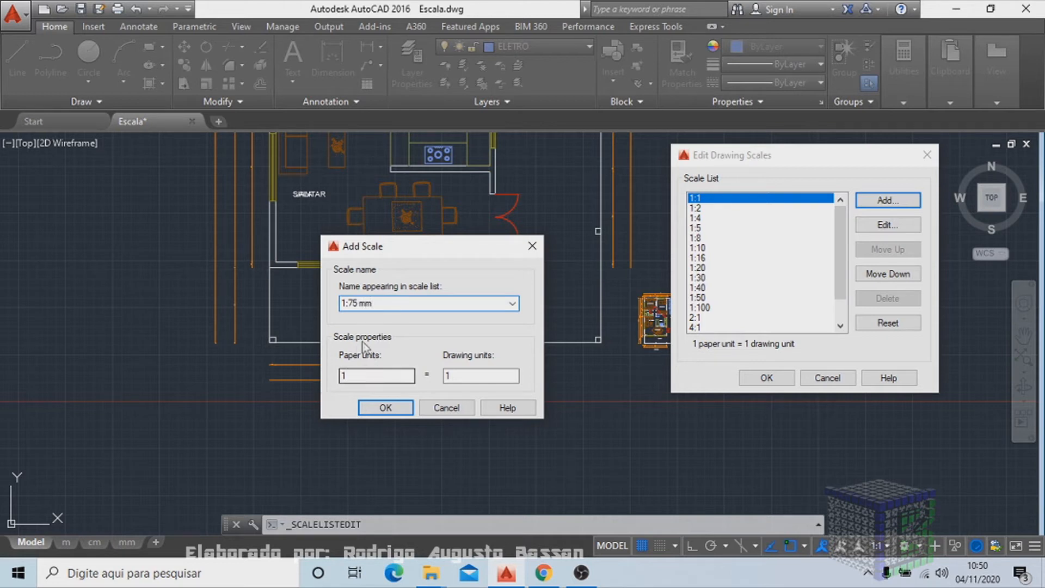
click(403, 376)
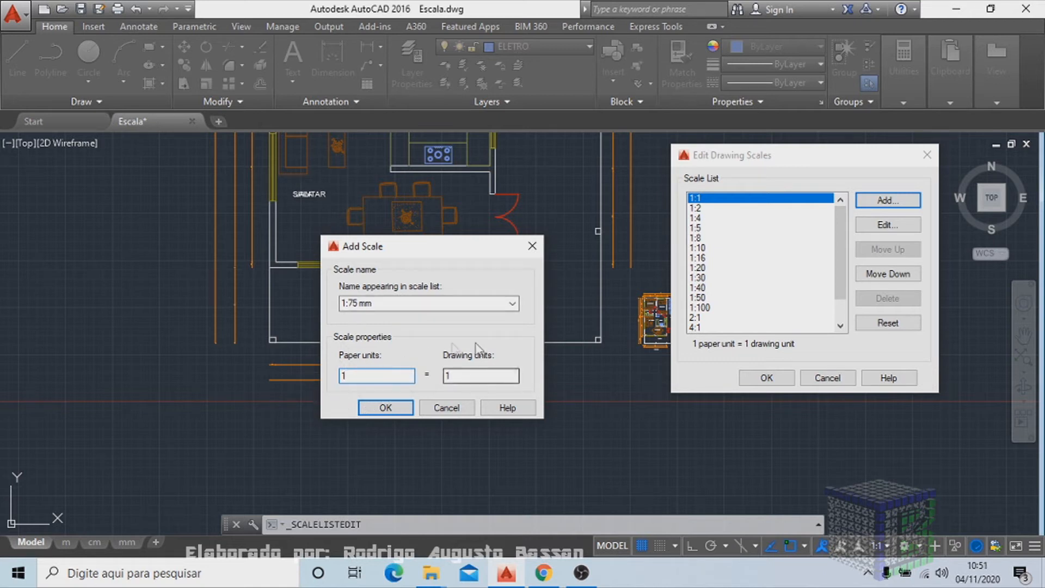
double_click(359, 306)
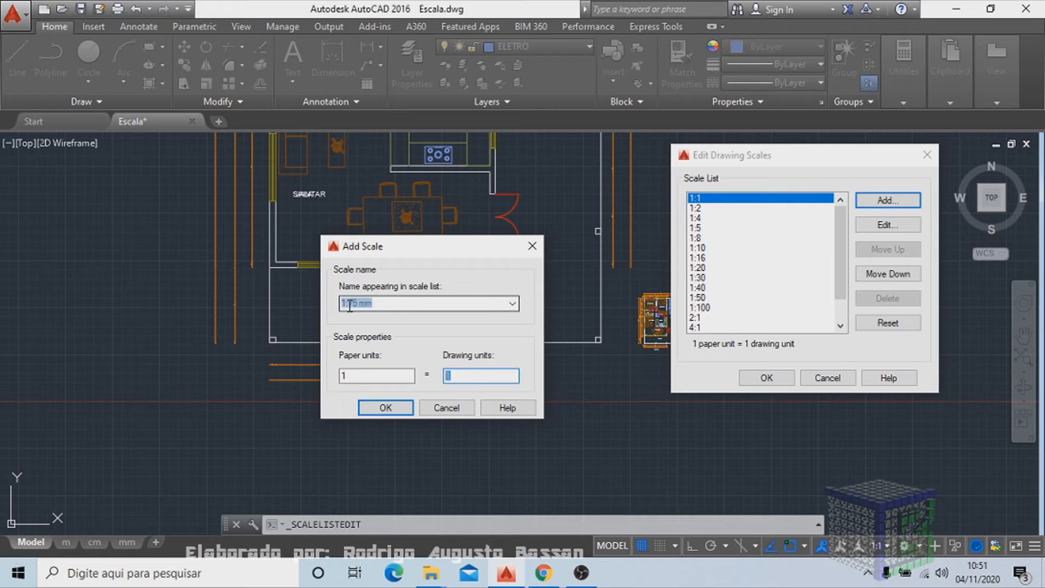
click(358, 306)
click(462, 374)
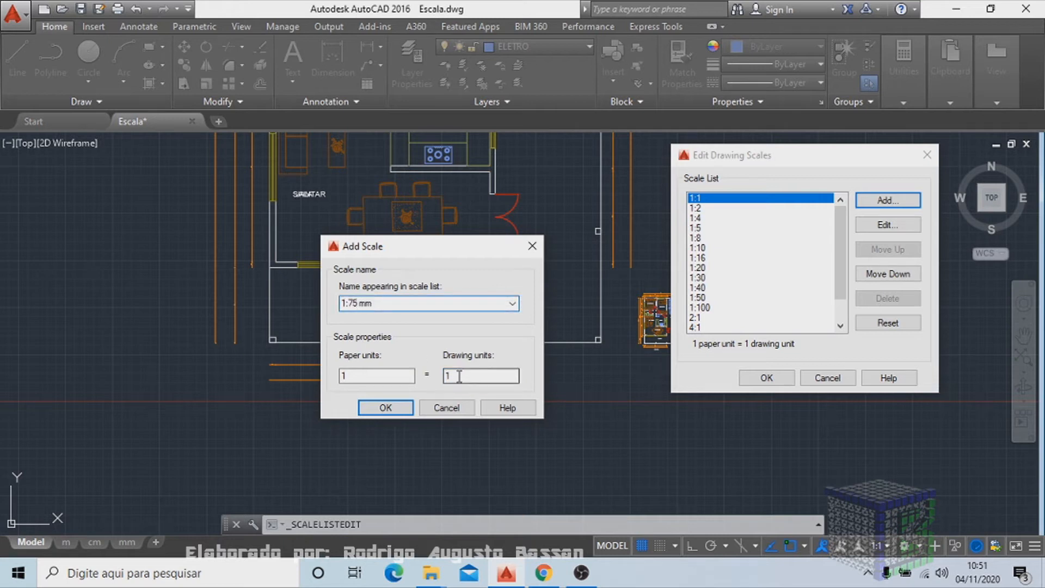
drag(447, 376, 466, 375)
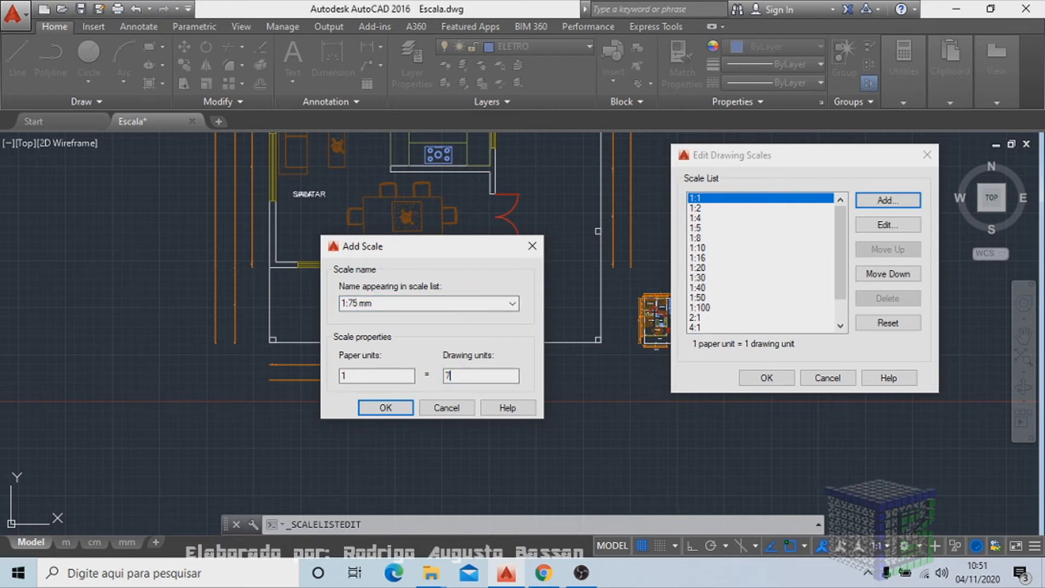
click(385, 408)
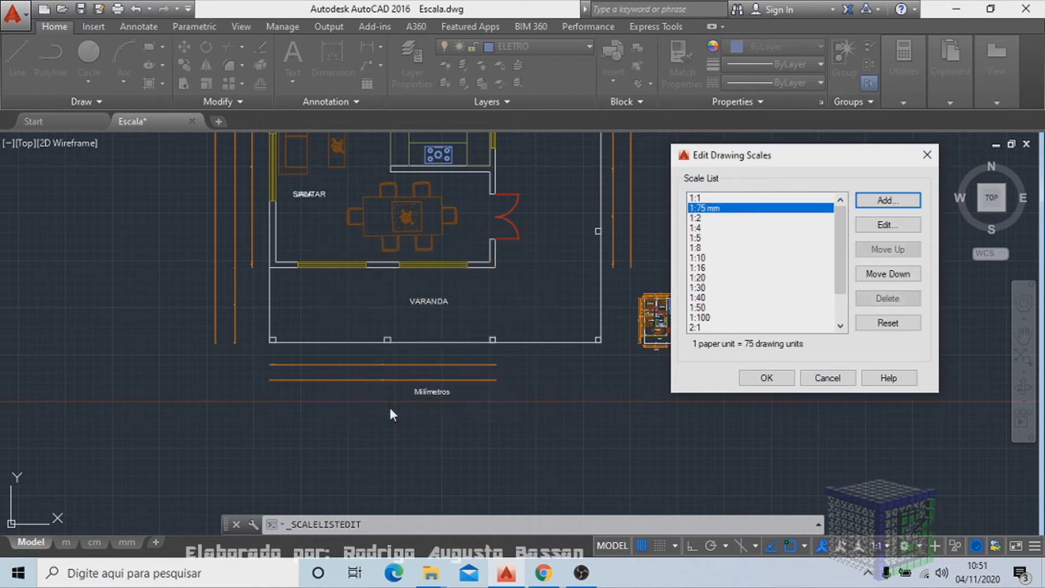
Add a custom drawing scale named 1:75 cm with 10 paper units equal to 75 drawing units
click(893, 201)
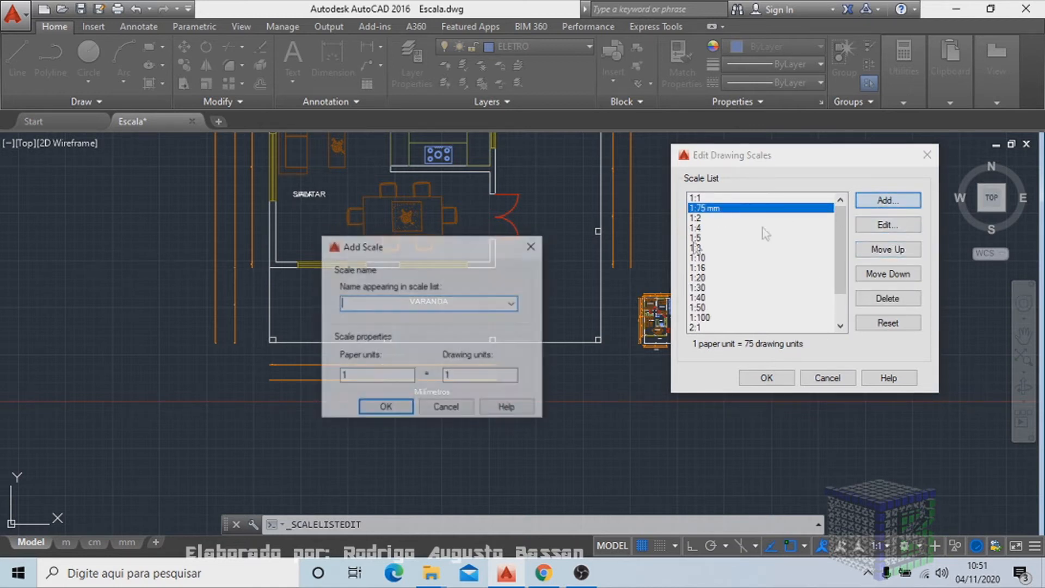
text(1:75 cm)
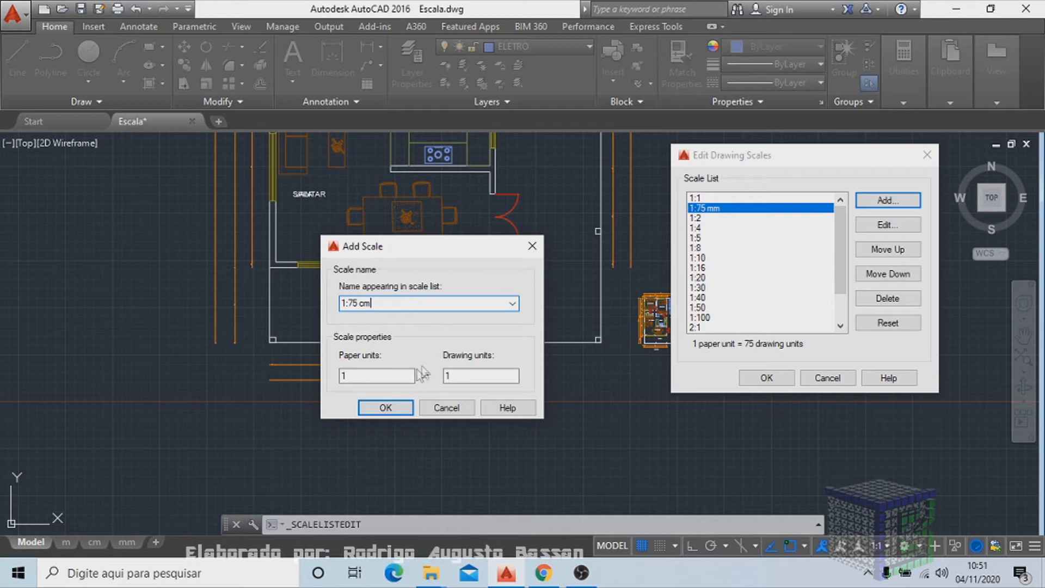
click(365, 378)
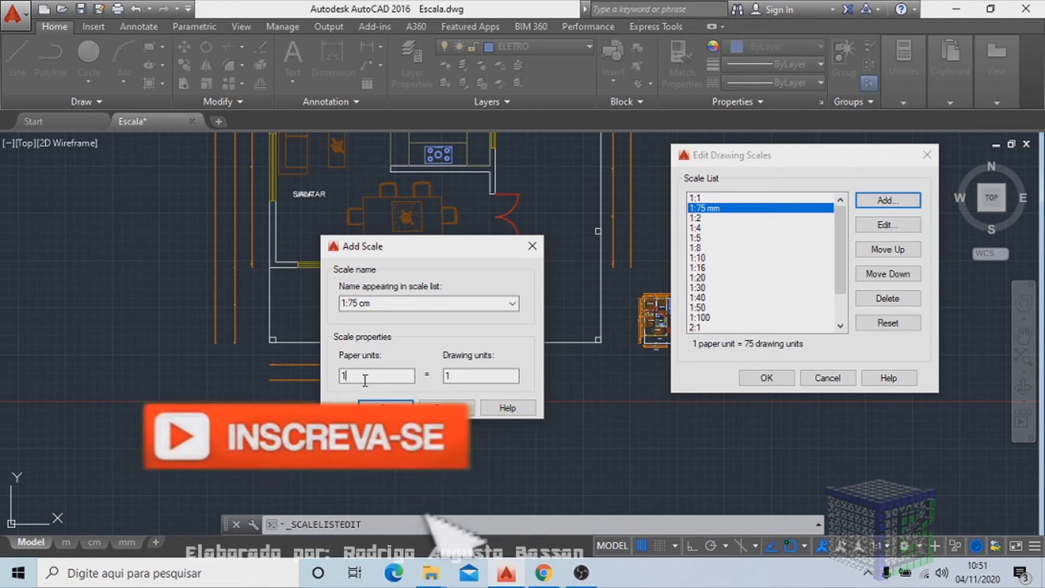
text(0)
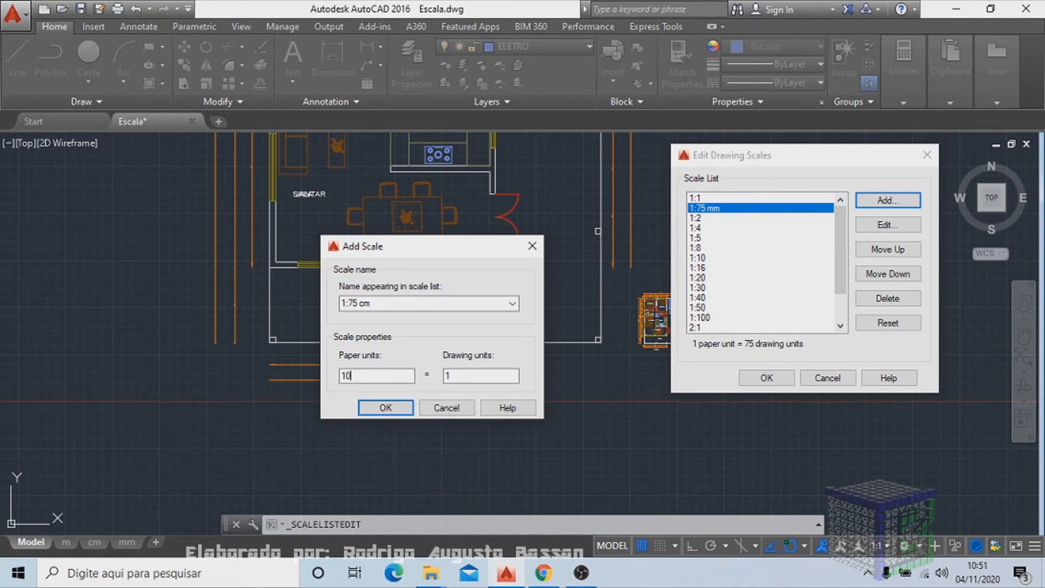
double_click(447, 376)
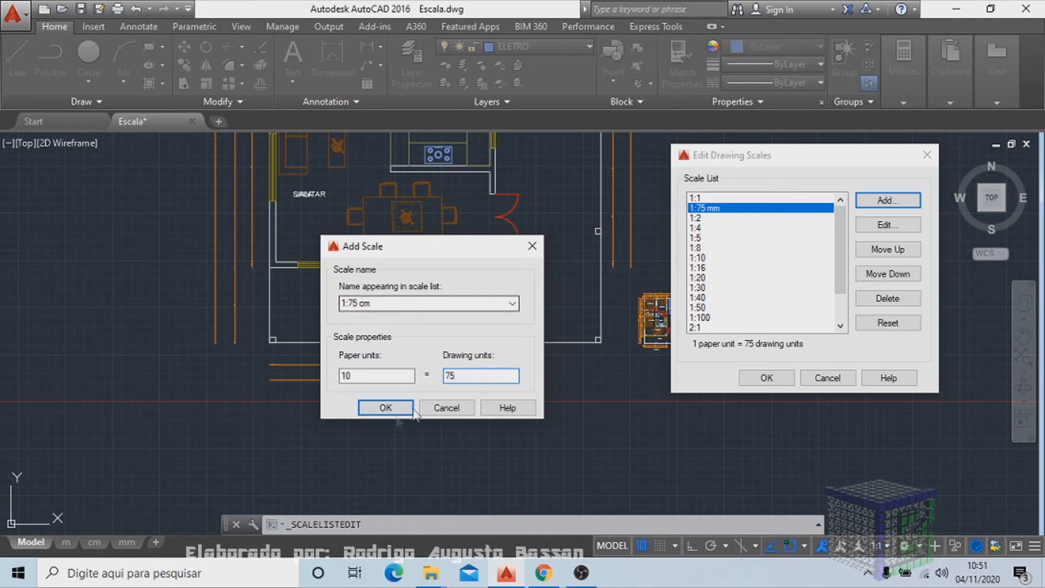
click(387, 407)
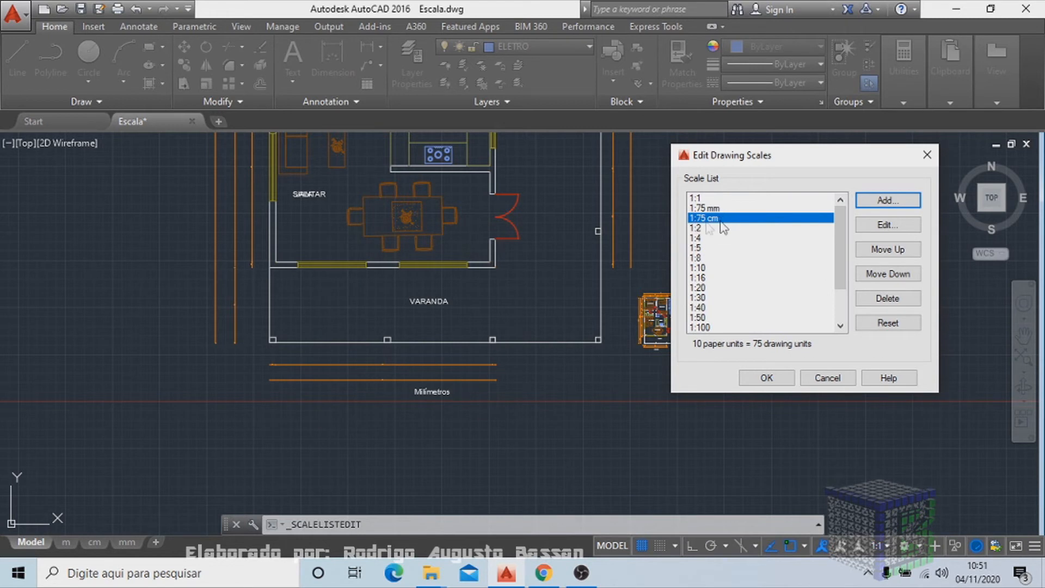
Add a scale named 1:75 m with 1000 paper units equal to 75 drawing units, and save the scale list
click(902, 207)
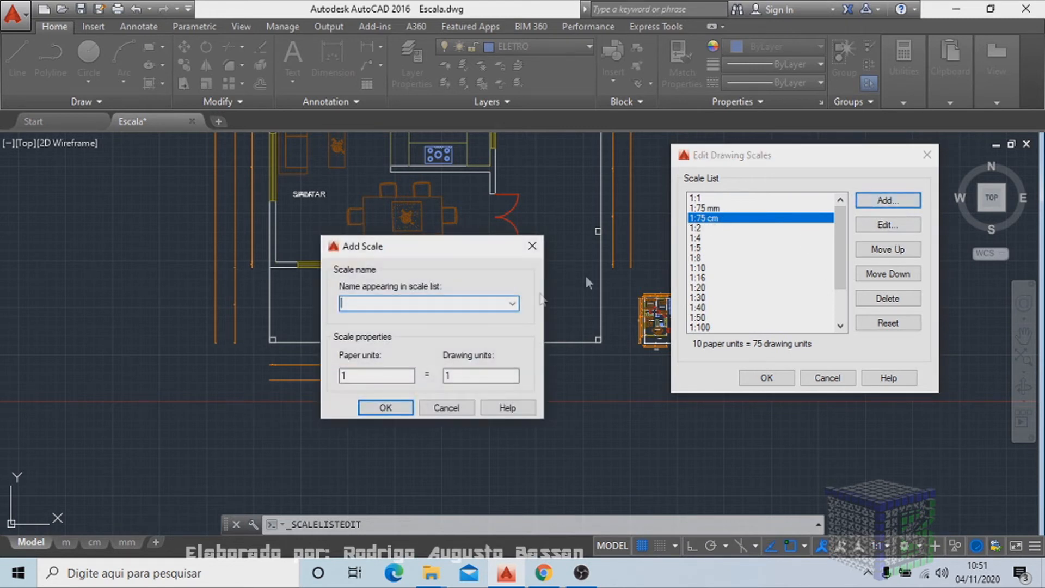
text(1:75 m)
click(363, 377)
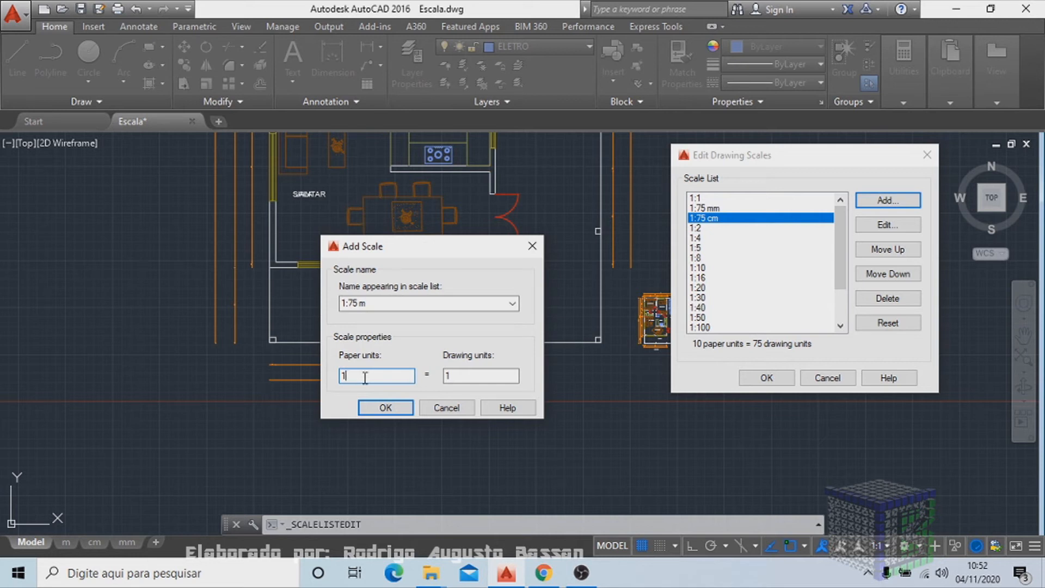
text(000)
click(450, 377)
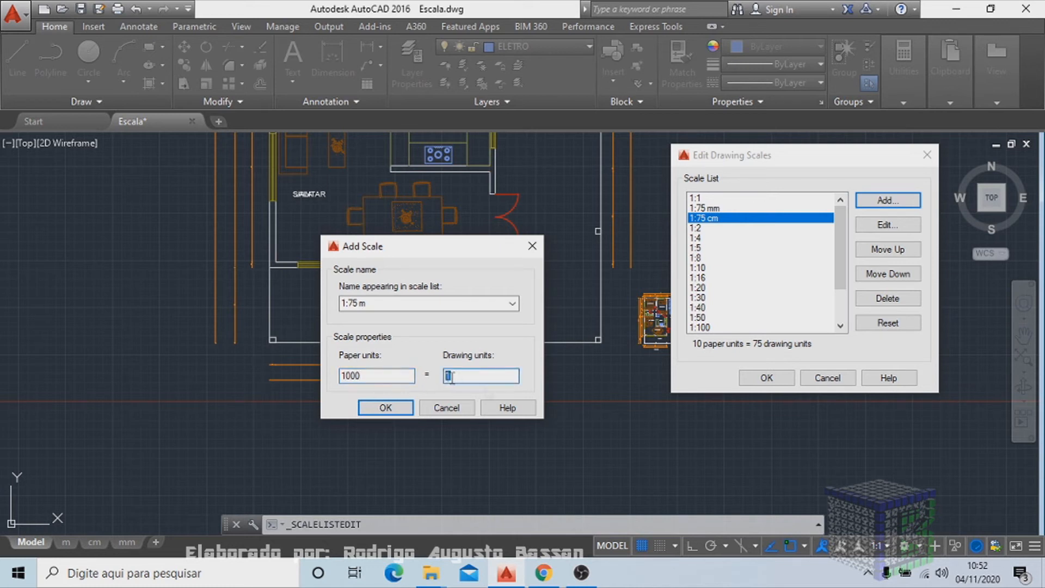
text(75)
click(385, 408)
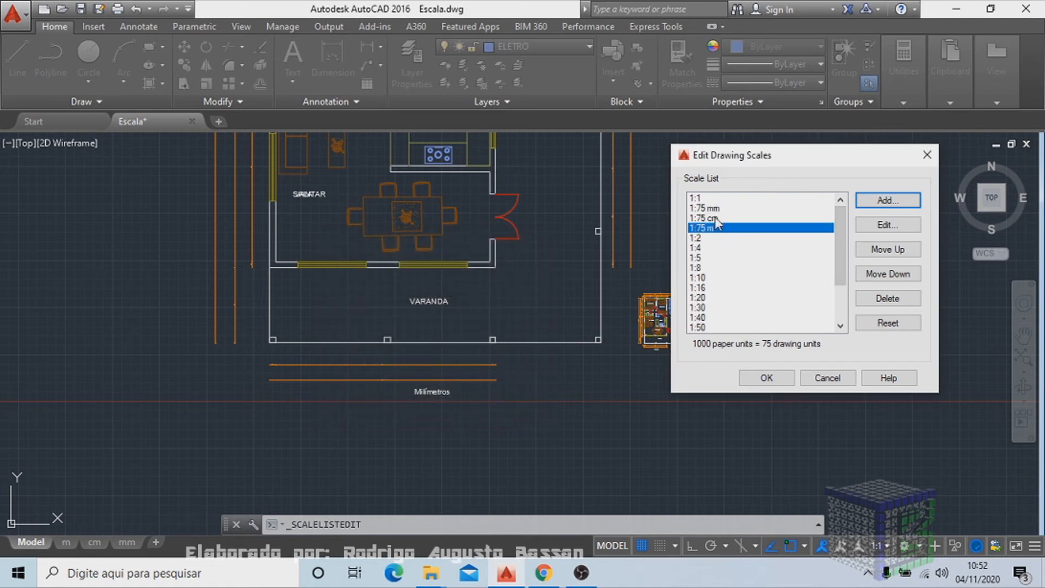
click(766, 378)
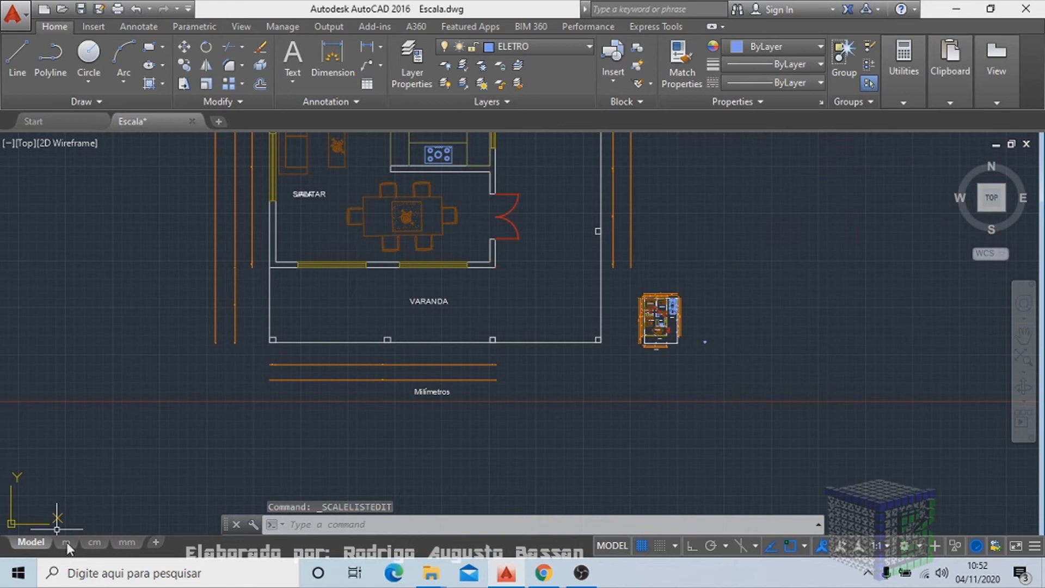
Switch to the m layout and view the floor plan on its sheet
click(66, 543)
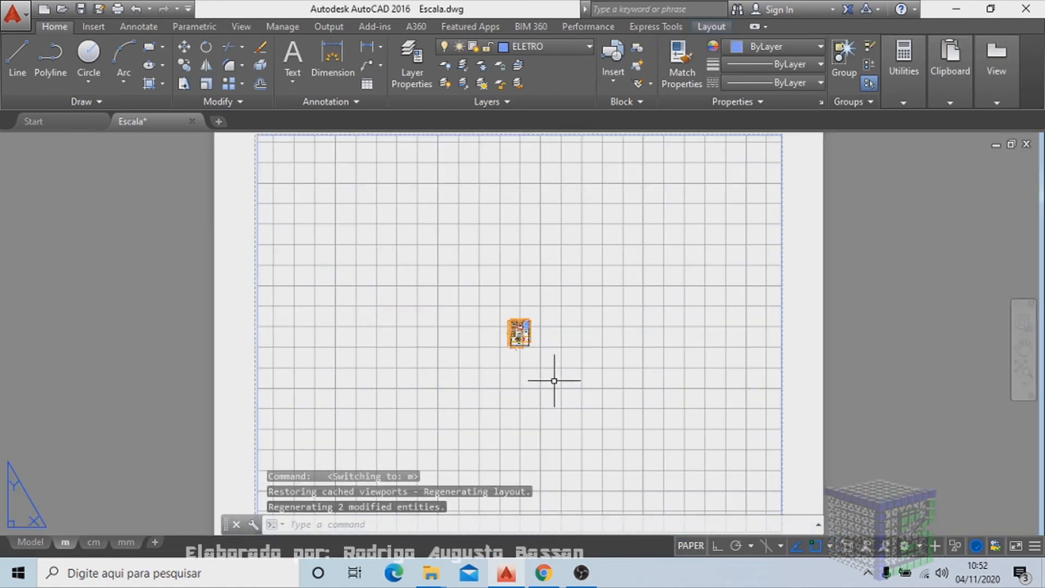
scroll(522, 353, up, 10)
scroll(331, 424, up, 2)
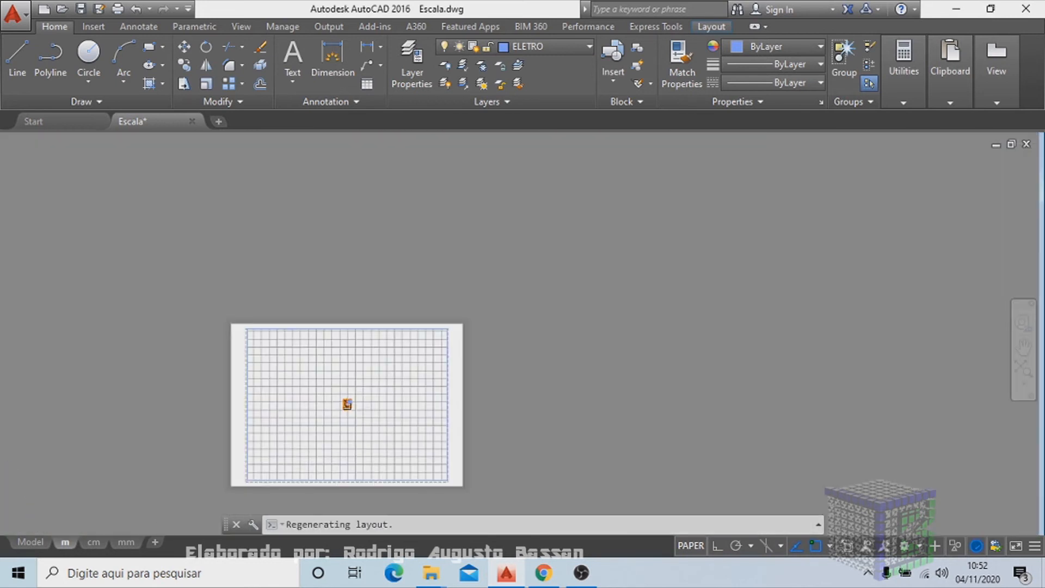
Examine the floor plan on the m layout's sheet, and check how the cm and mm layouts show theirs
scroll(343, 425, down, 2)
scroll(326, 430, up, 5)
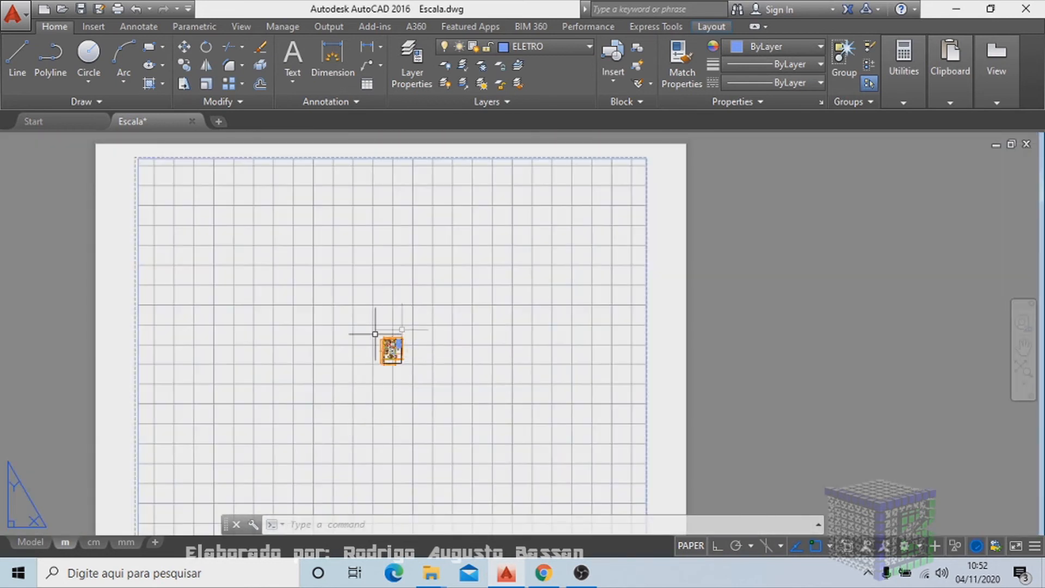
scroll(384, 356, up, 3)
scroll(395, 345, up, 6)
scroll(396, 346, down, 10)
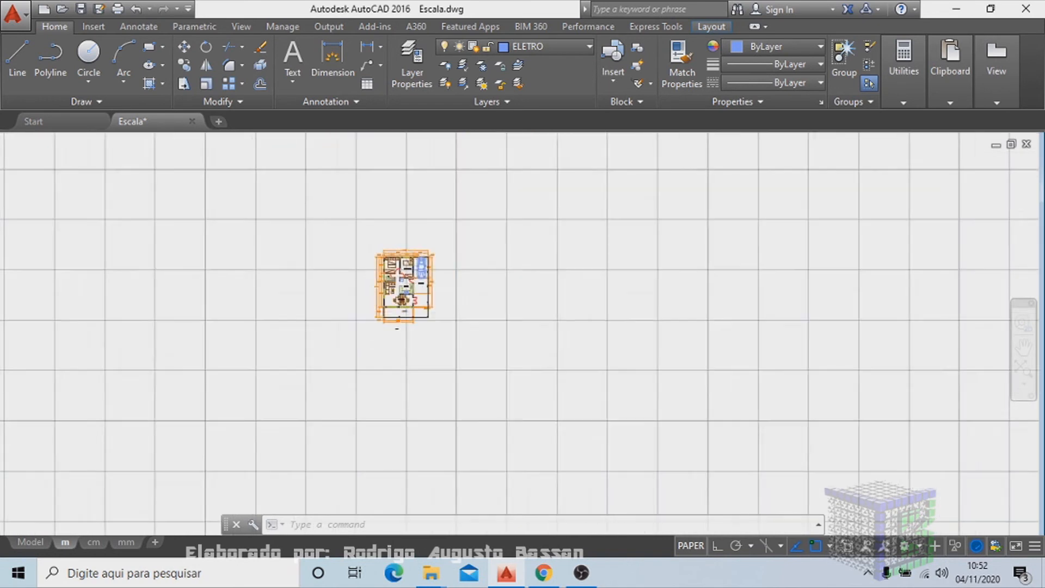
click(94, 542)
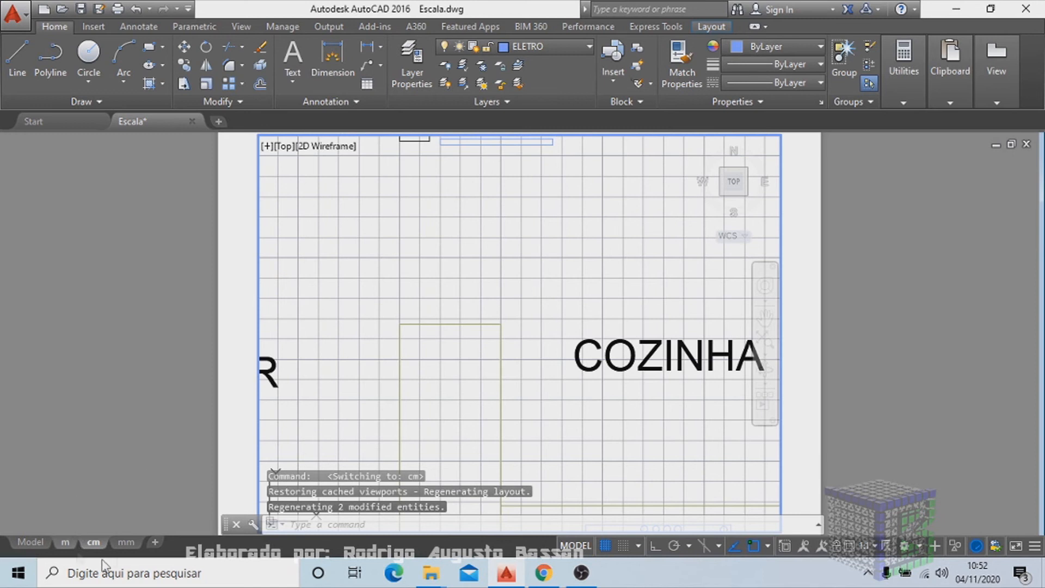
click(126, 542)
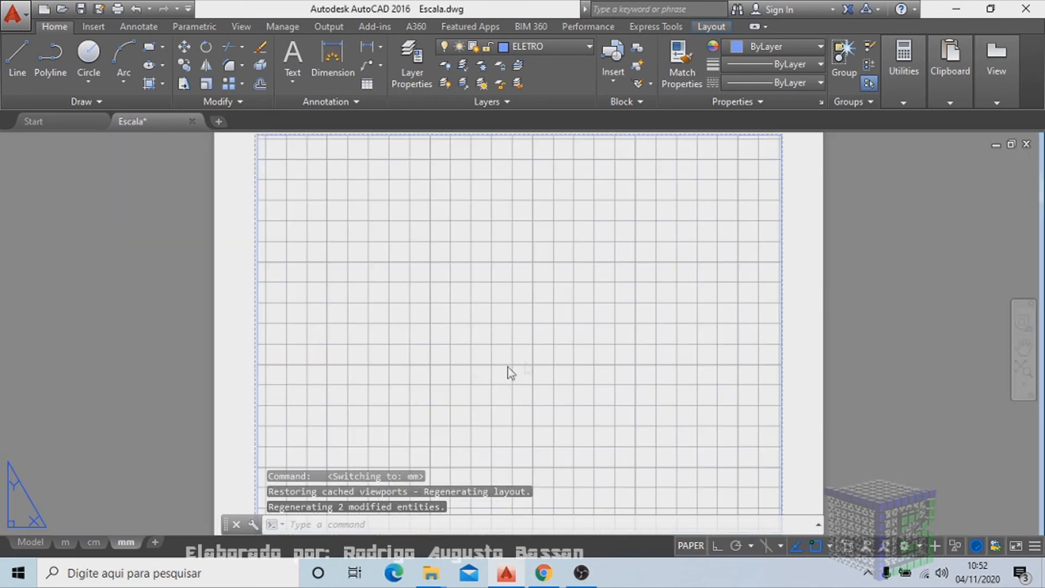
Return to the m layout and set its viewport to the custom 1:75 m scale
click(70, 541)
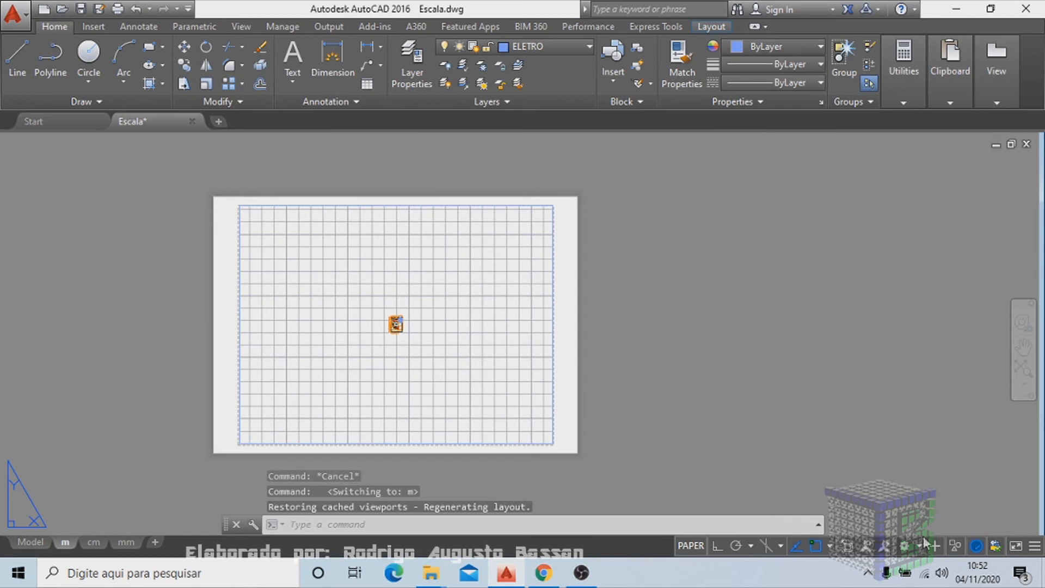
click(554, 362)
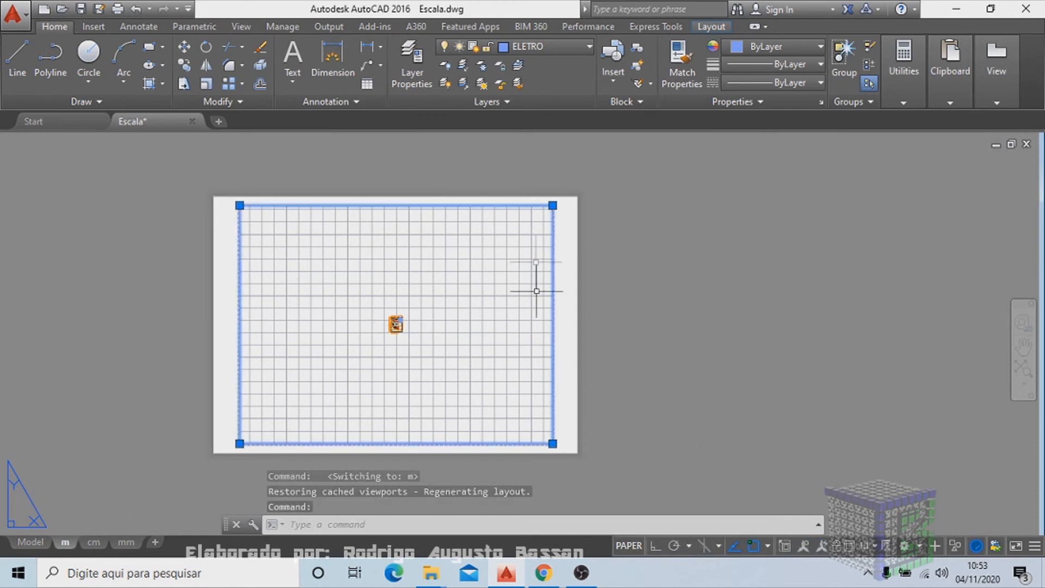
click(874, 548)
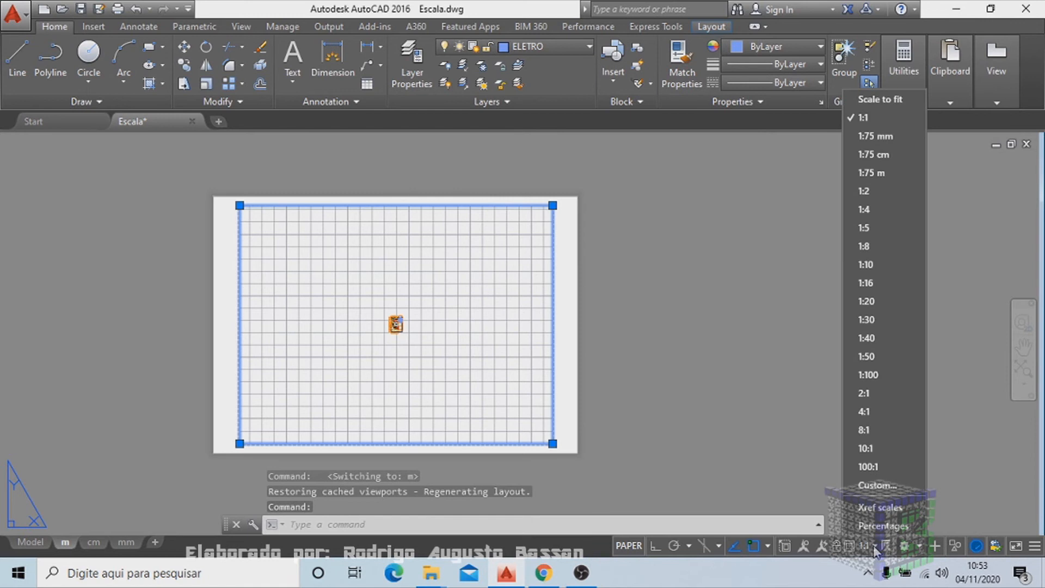
click(884, 176)
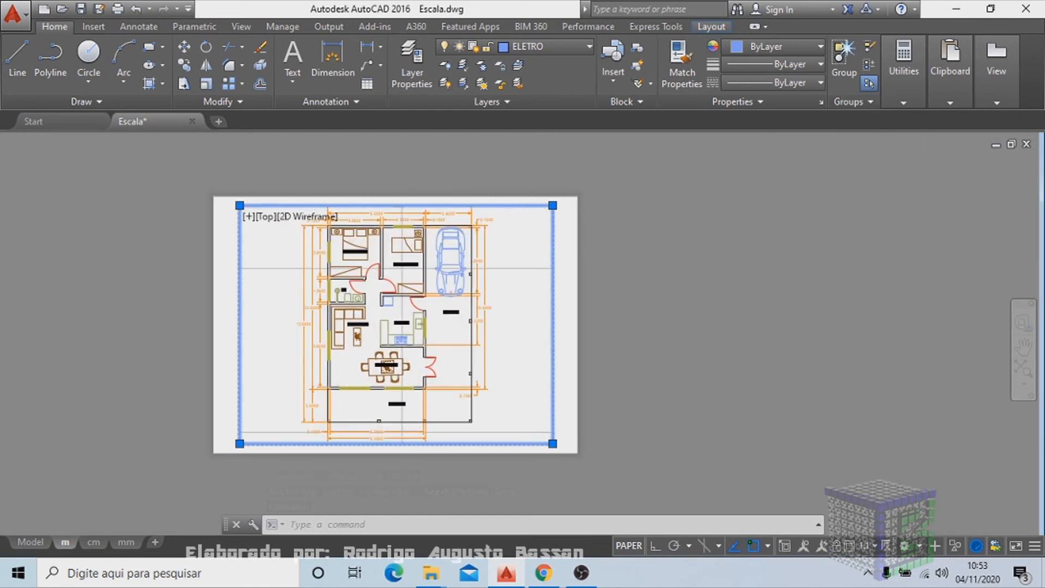
Switch to the cm layout and set its viewport to the custom 1:75 cm scale
click(93, 546)
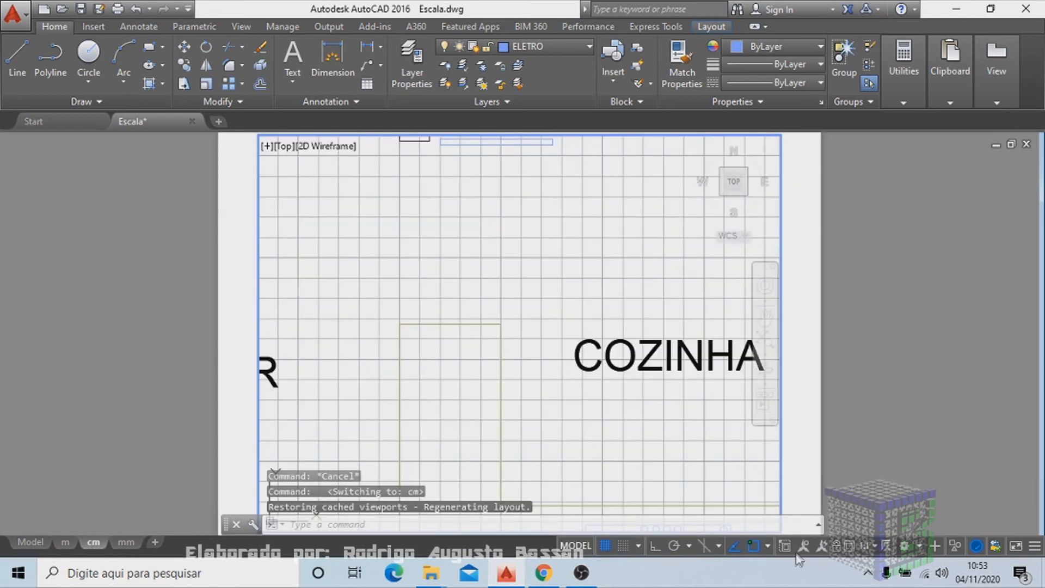
click(873, 549)
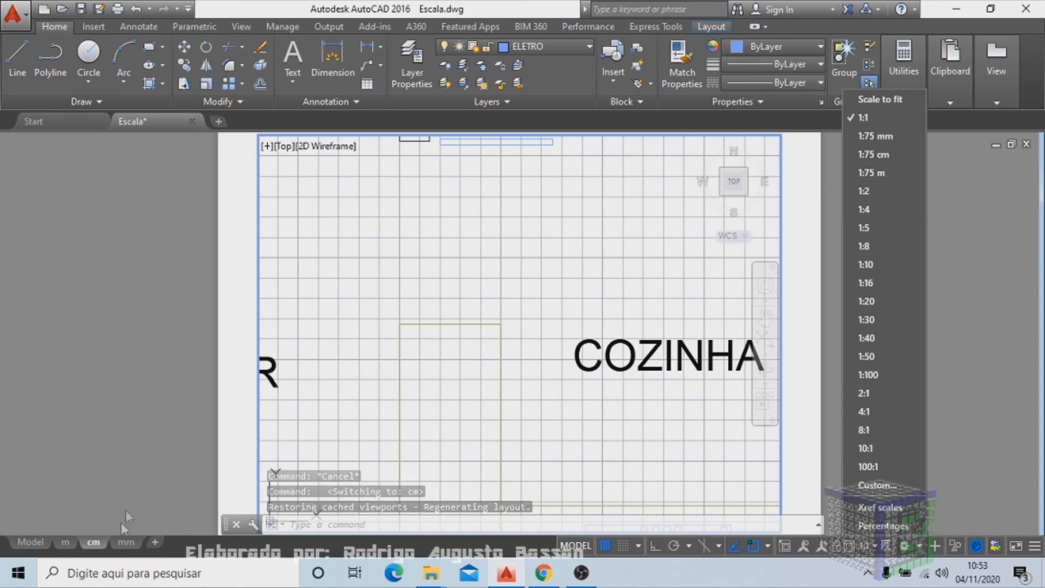
click(899, 156)
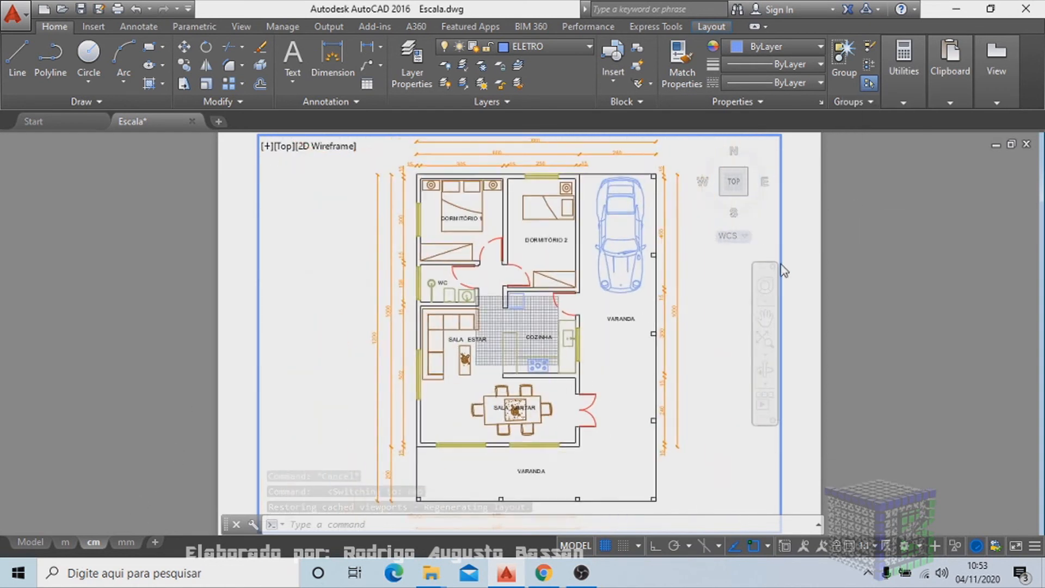
Set the mm layout's viewport to the custom 1:75 mm scale, and compare its floor plan with the m layout
click(126, 542)
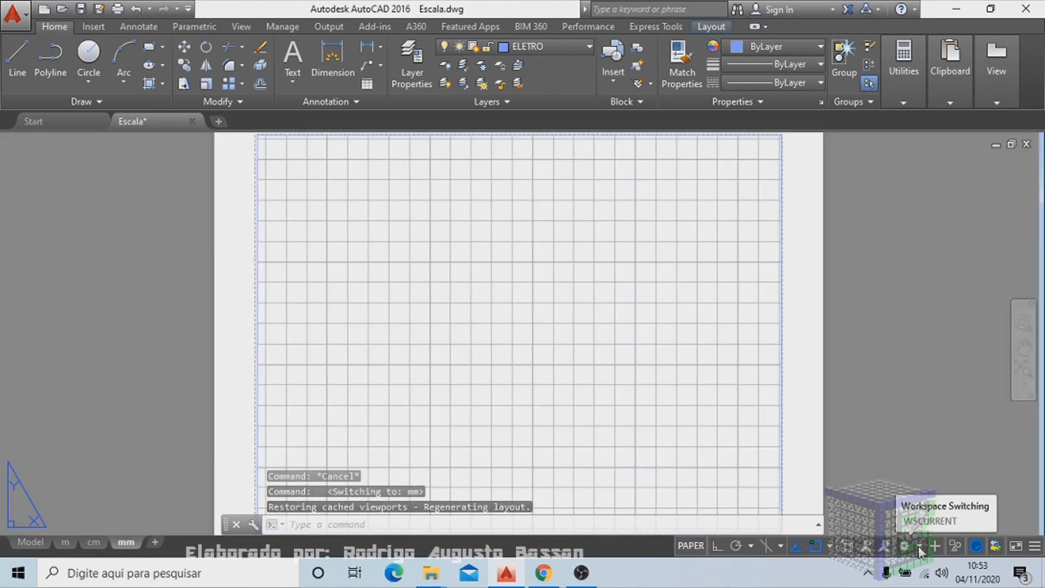
click(257, 502)
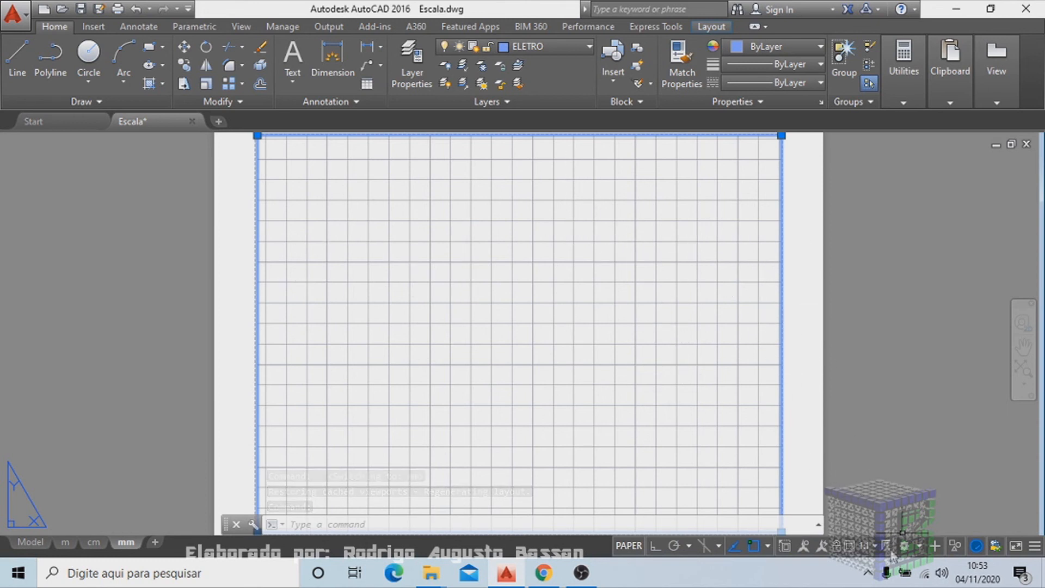
click(877, 547)
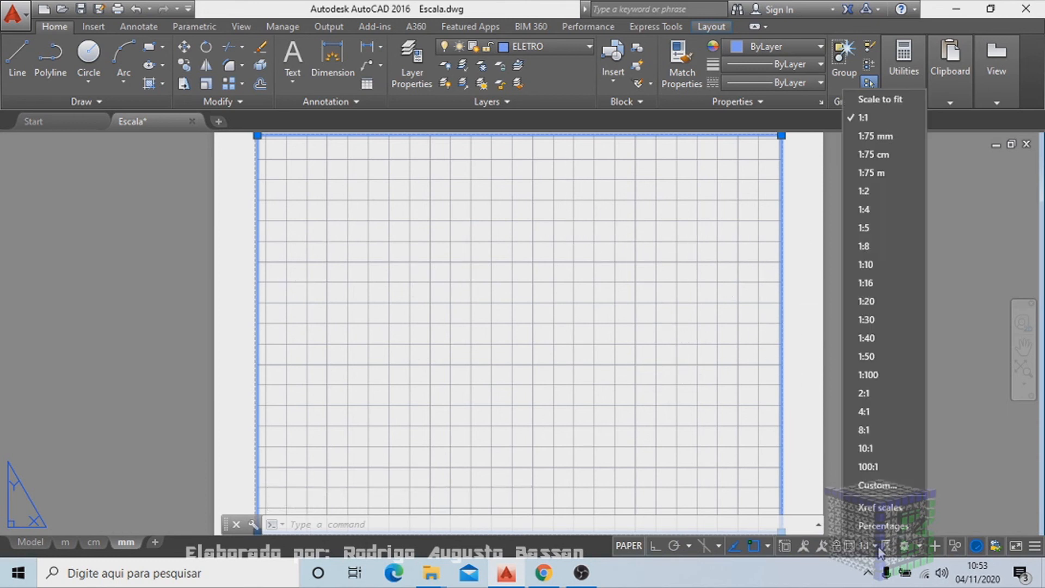
click(887, 137)
click(65, 542)
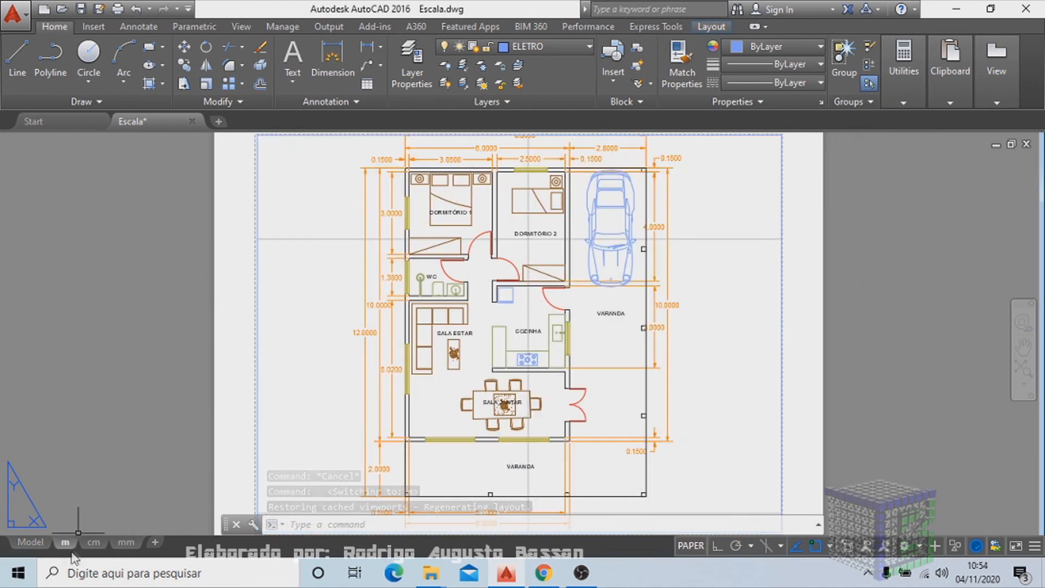
click(126, 542)
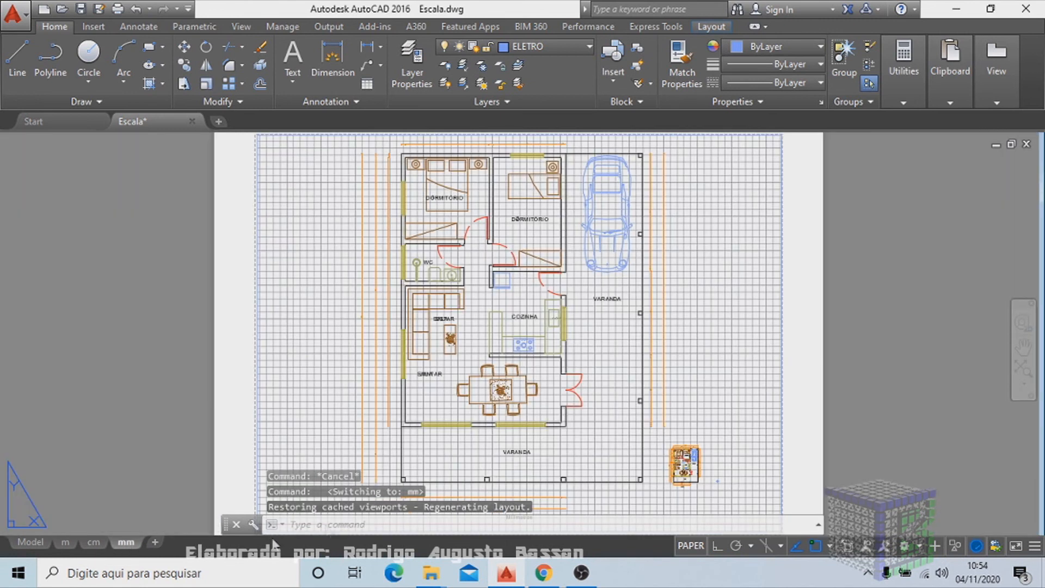